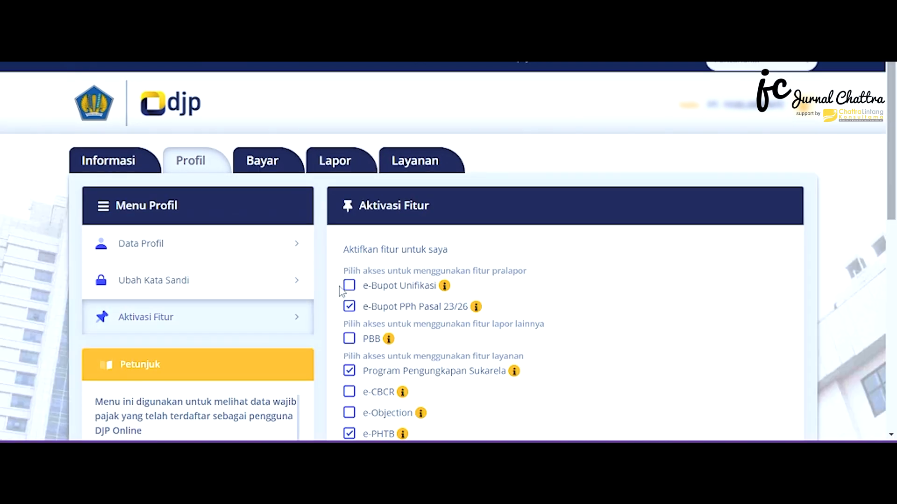
Activate the e-Bupot Unifikasi service feature for the account and confirm the change
{"action": "left_click", "coordinate": [349, 286]}
{"action": "scroll", "coordinate": [543, 367], "scroll_direction": "down", "scroll_amount": 5}
{"action": "scroll", "coordinate": [544, 366], "scroll_direction": "down", "scroll_amount": 1}
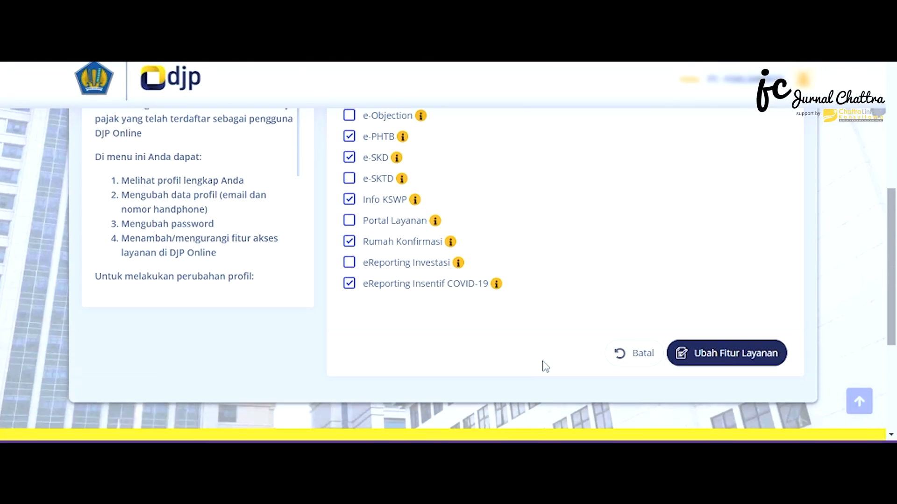
{"action": "left_click", "coordinate": [698, 359]}
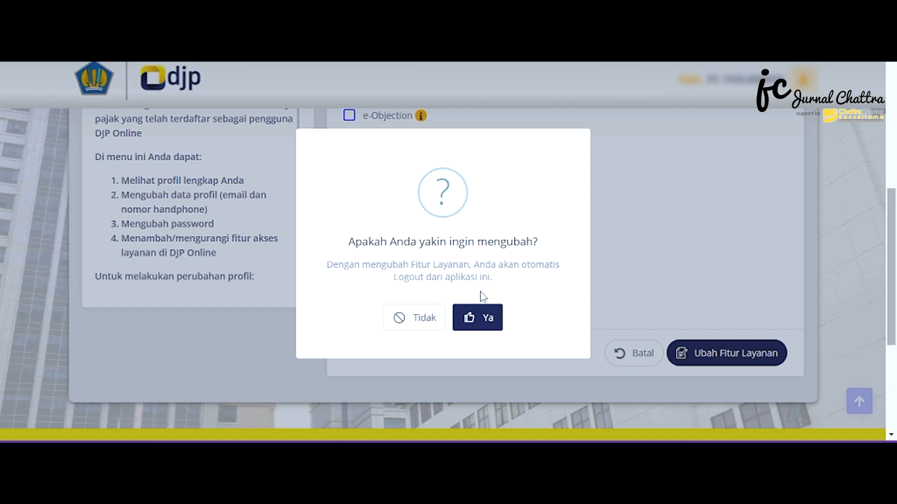
{"action": "left_click", "coordinate": [479, 319]}
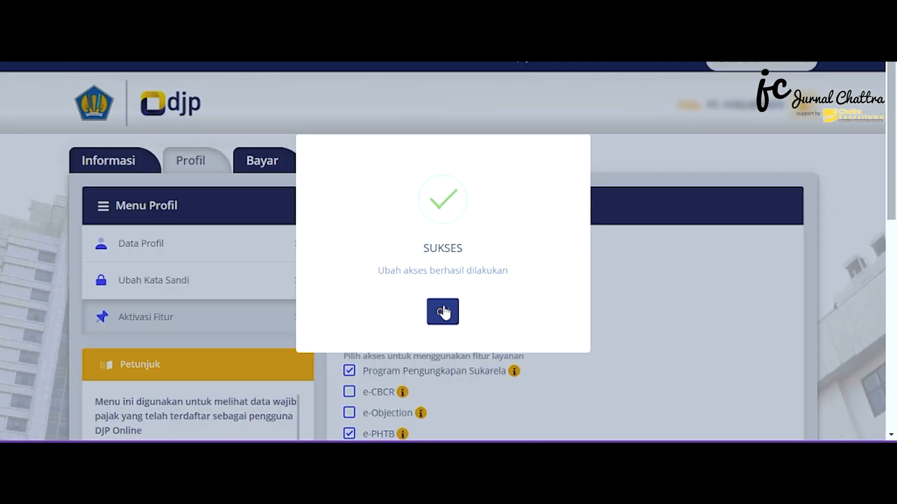
{"action": "left_click", "coordinate": [442, 311]}
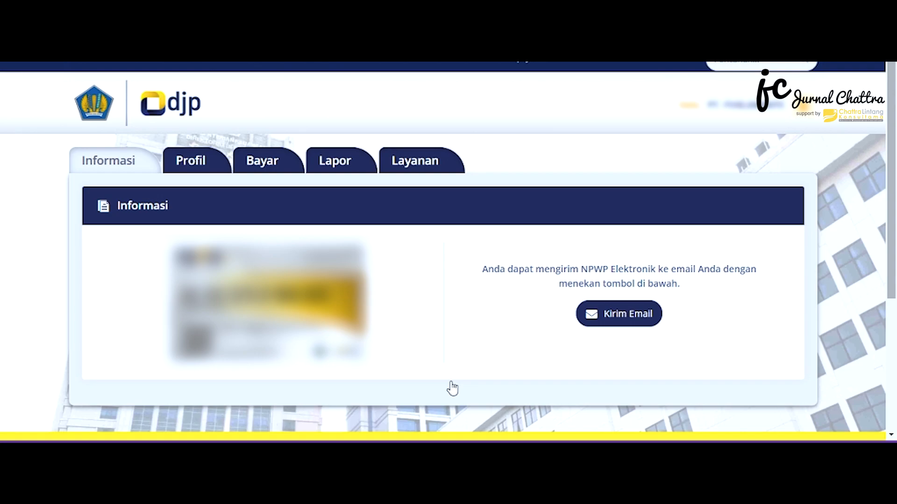
Open e-Bupot Unifikasi from the pre-reporting (Pra Pelaporan) services
{"action": "left_click", "coordinate": [339, 163]}
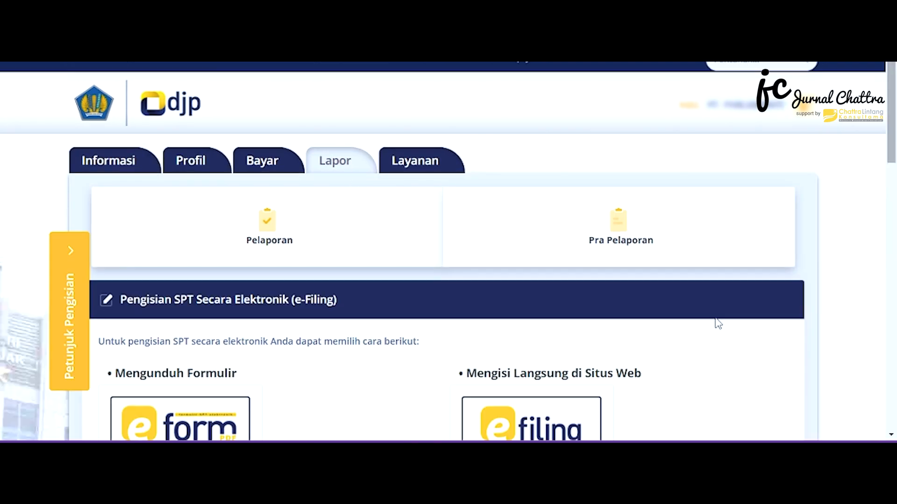
{"action": "left_click", "coordinate": [616, 232]}
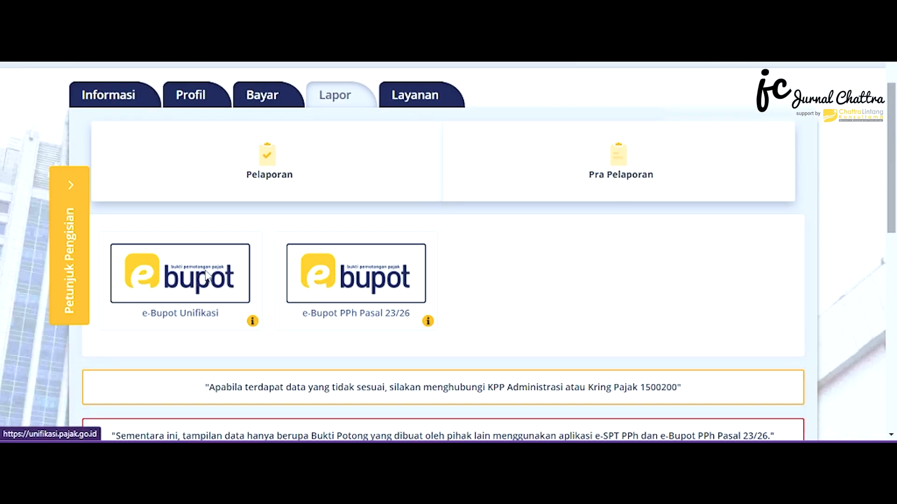
{"action": "left_click", "coordinate": [207, 276]}
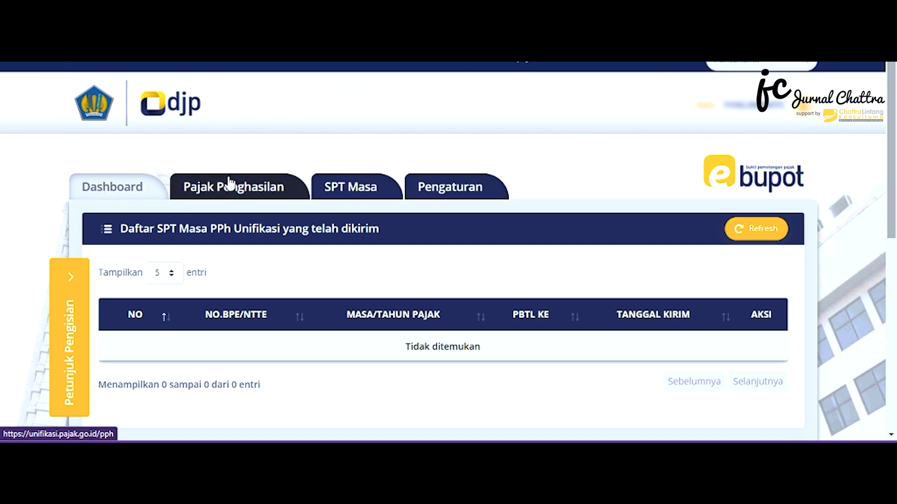
Record the signatory as Wakil Wajib Pajak (Pengurus) by entering their NPWP, mark the status Aktif, and save
{"action": "left_click", "coordinate": [429, 197]}
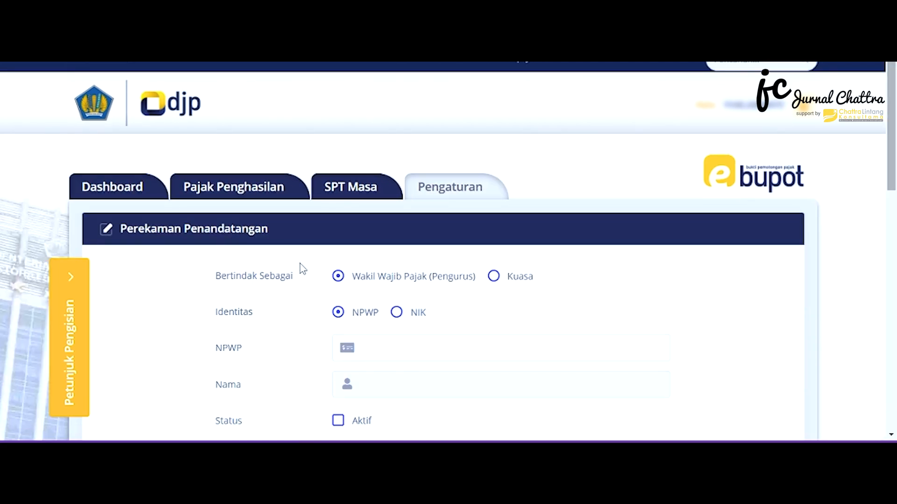
{"action": "left_click", "coordinate": [389, 349]}
{"action": "scroll", "coordinate": [389, 349], "scroll_direction": "down", "scroll_amount": 2}
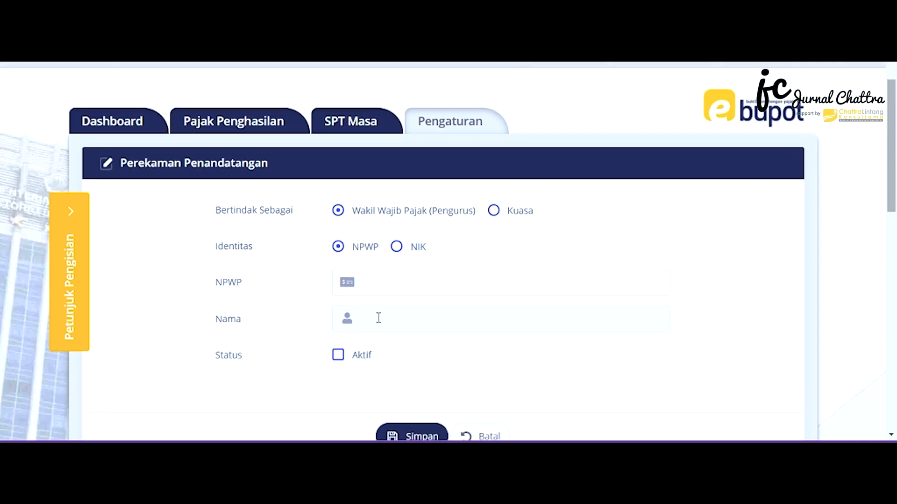
{"action": "left_click", "coordinate": [365, 284]}
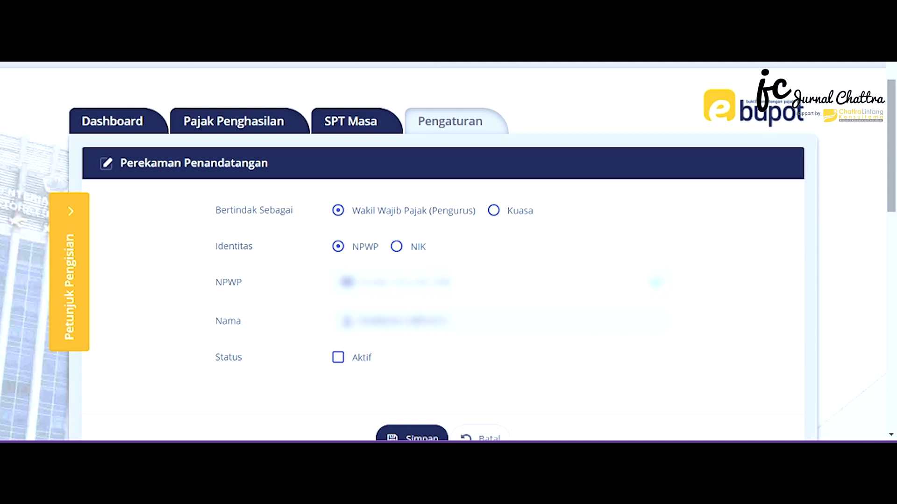
{"action": "left_click", "coordinate": [338, 358]}
{"action": "scroll", "coordinate": [497, 359], "scroll_direction": "down", "scroll_amount": 1}
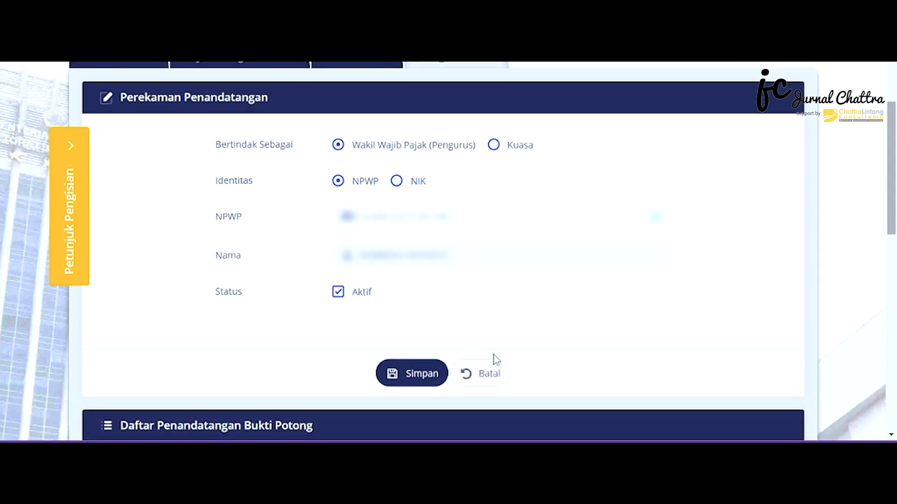
{"action": "left_click", "coordinate": [410, 374]}
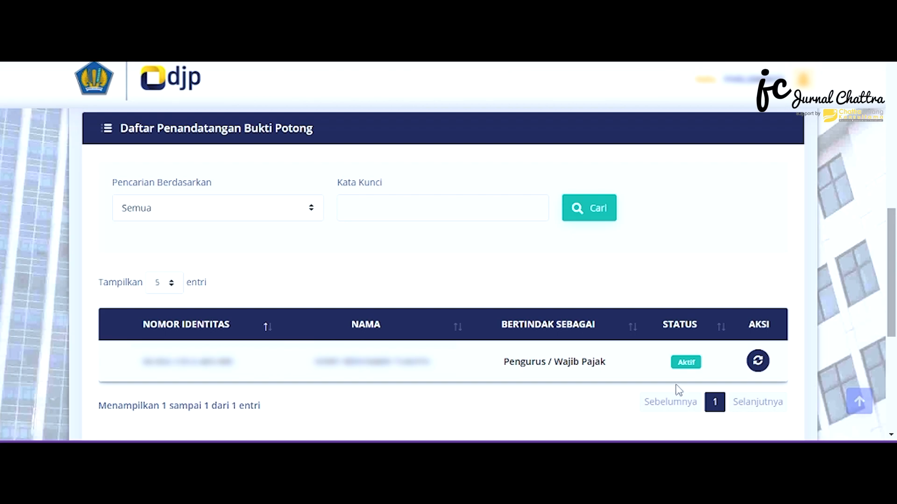
{"action": "left_click", "coordinate": [758, 362]}
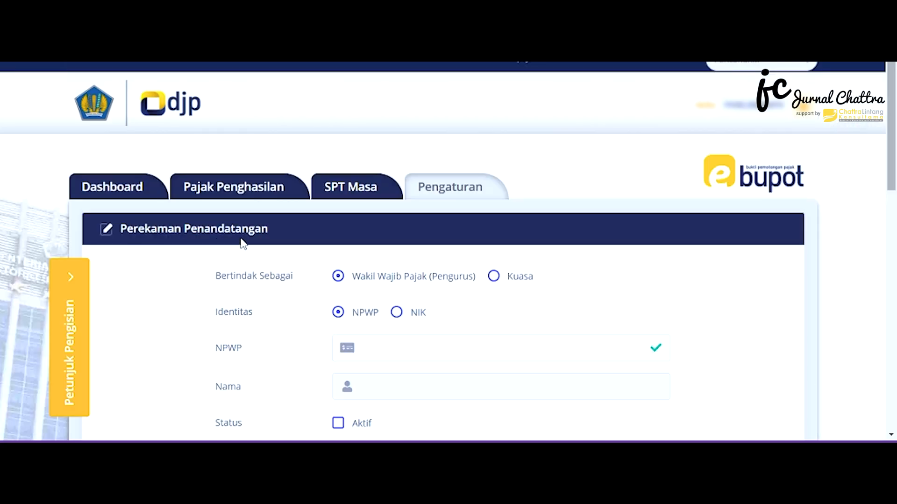
Open a new self-paid PPh record for Surat Setoran Pajak, choose tax year 2022, and examine the remaining deposit fields
{"action": "left_click", "coordinate": [231, 202]}
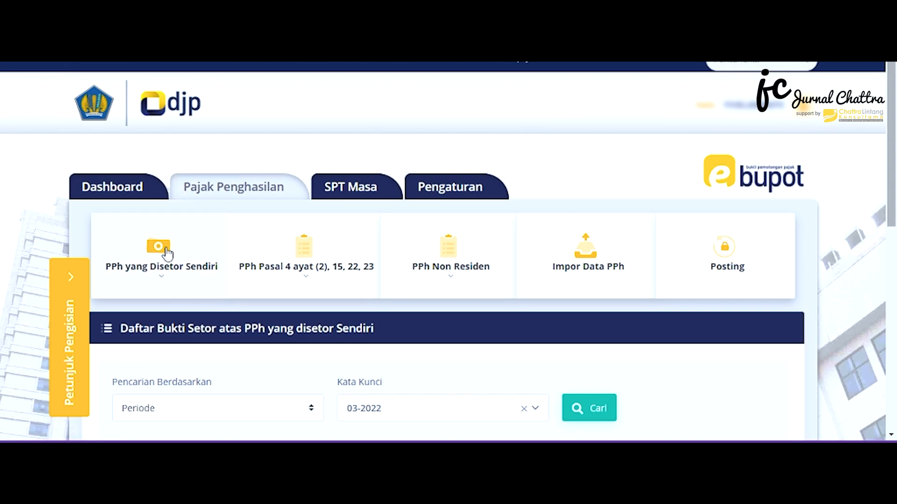
{"action": "left_click", "coordinate": [182, 250]}
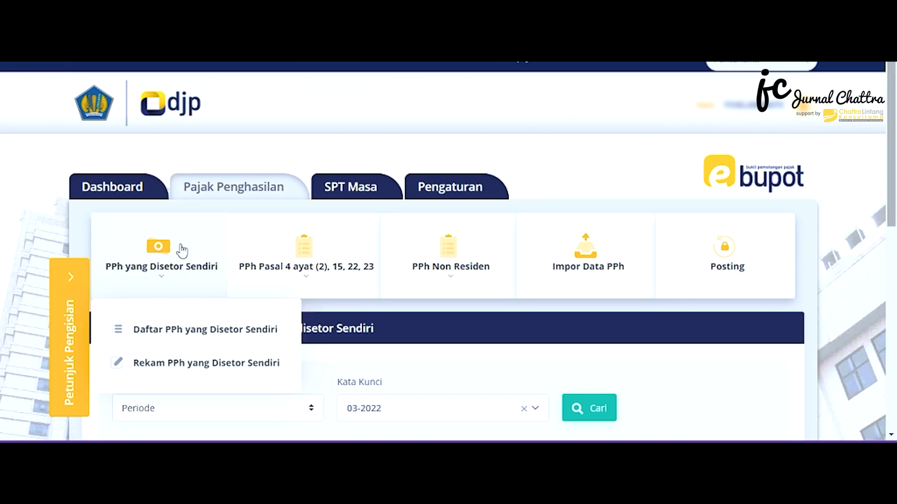
{"action": "left_click", "coordinate": [166, 369]}
{"action": "left_click", "coordinate": [348, 253]}
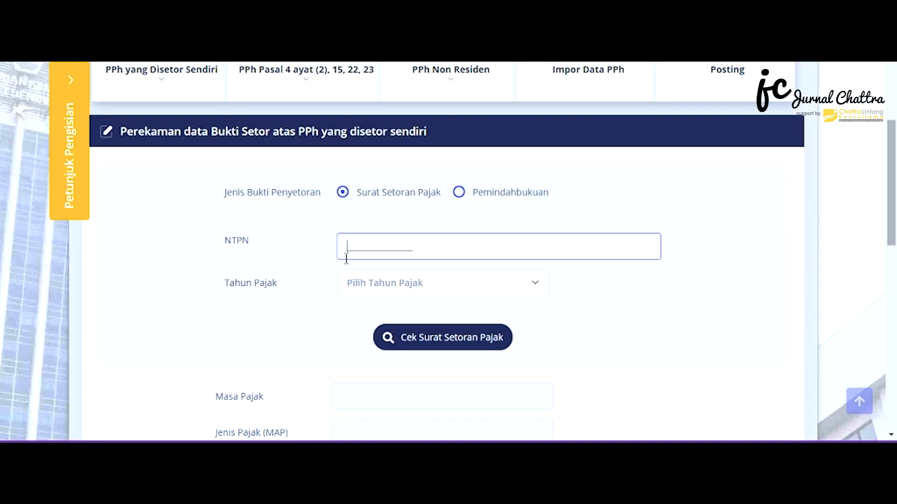
{"action": "left_click", "coordinate": [354, 289]}
{"action": "left_click", "coordinate": [359, 351]}
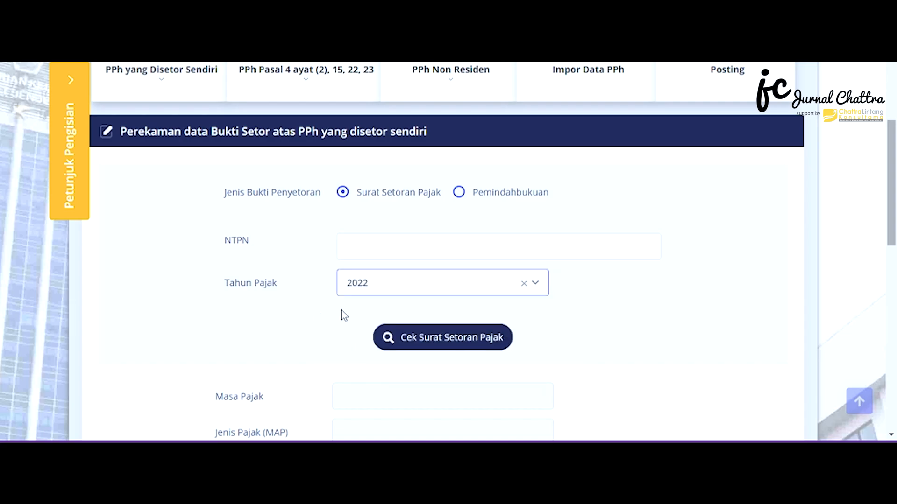
{"action": "scroll", "coordinate": [384, 337], "scroll_direction": "down", "scroll_amount": 5}
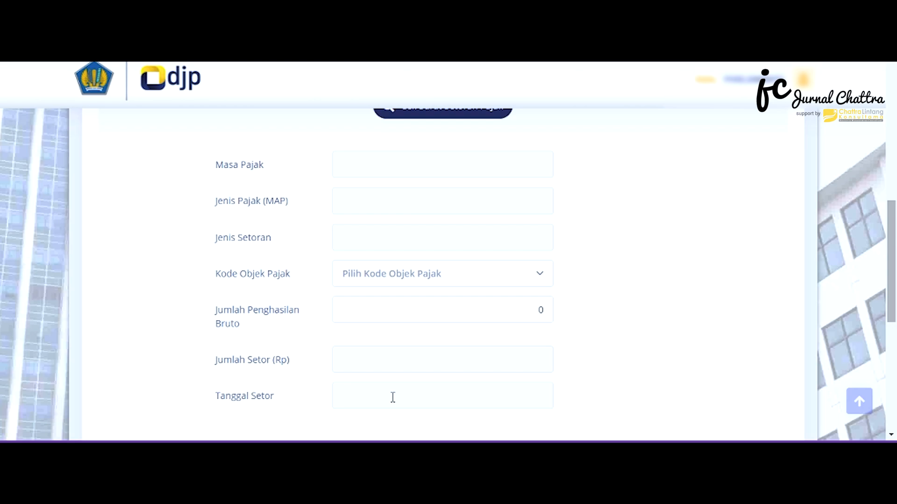
{"action": "scroll", "coordinate": [322, 286], "scroll_direction": "down", "scroll_amount": 2}
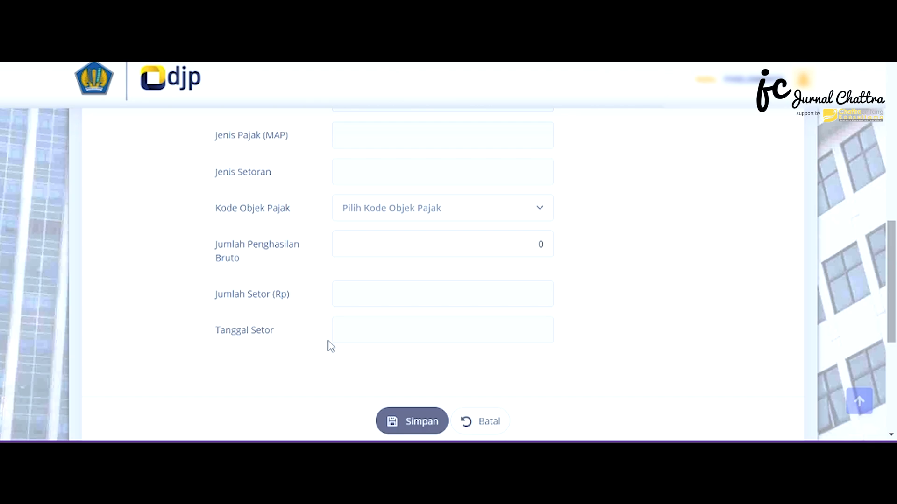
{"action": "scroll", "coordinate": [327, 344], "scroll_direction": "down", "scroll_amount": 2}
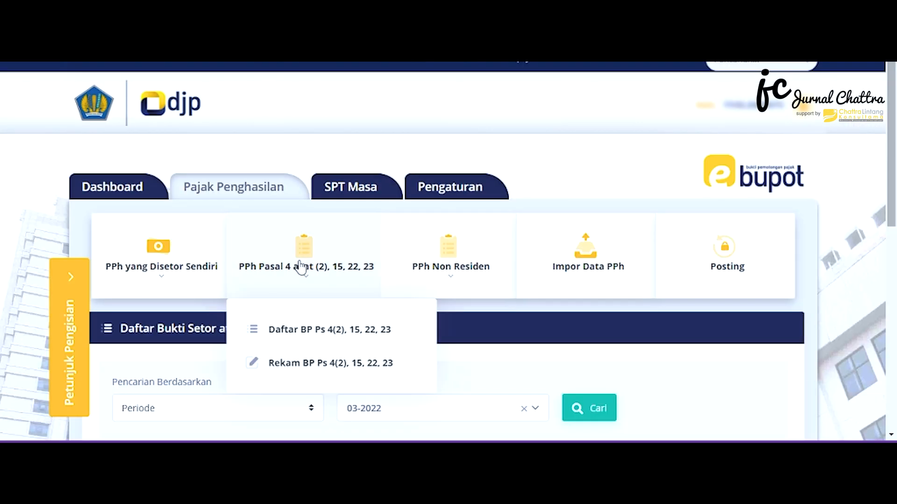
Start a BP Ps 4(2), 15, 22, 23 record for Maret 2022, entering the taxpayer's NPWP and a gross income of 1.200.000
{"action": "left_click", "coordinate": [285, 368]}
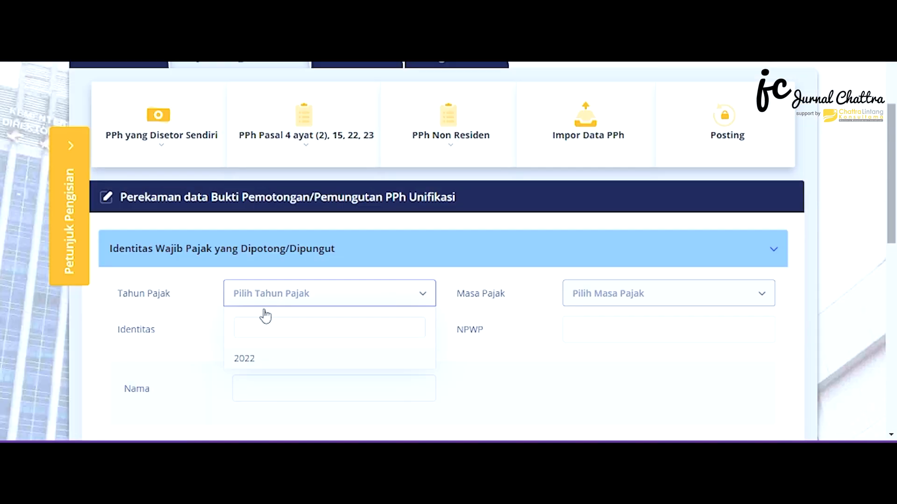
{"action": "left_click", "coordinate": [247, 360]}
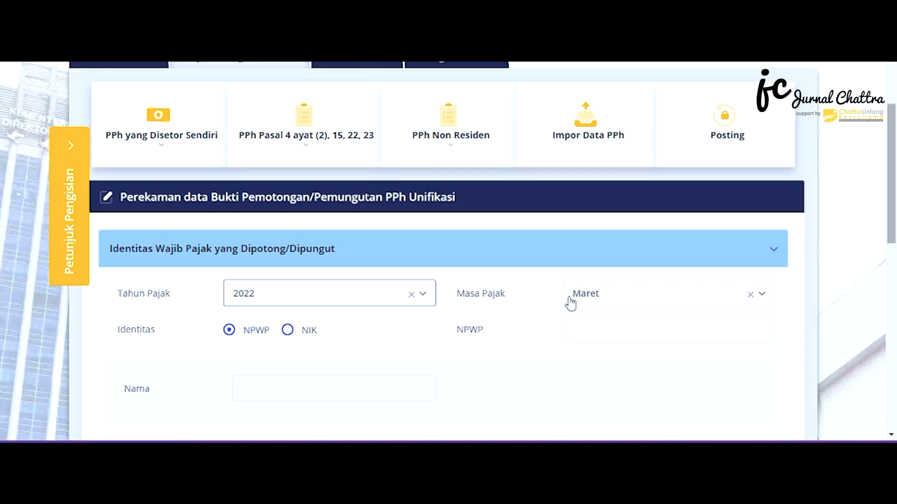
{"action": "left_click", "coordinate": [597, 331]}
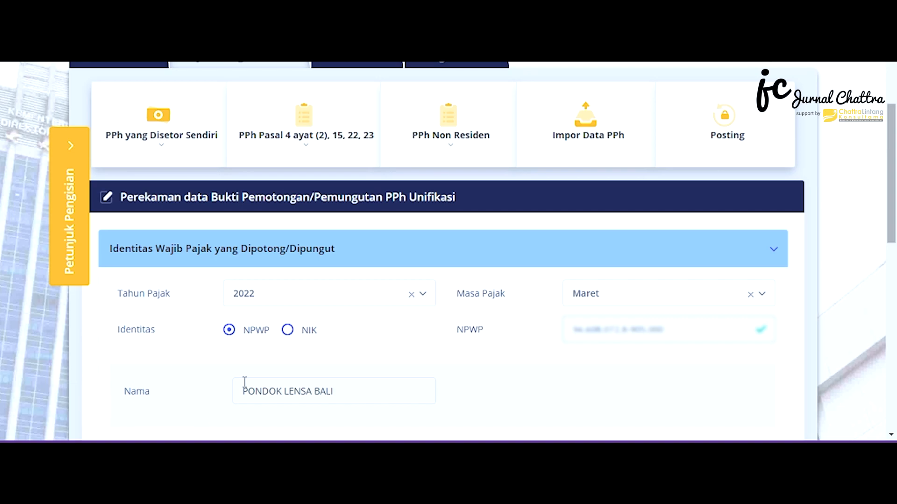
{"action": "scroll", "coordinate": [270, 396], "scroll_direction": "down", "scroll_amount": 2}
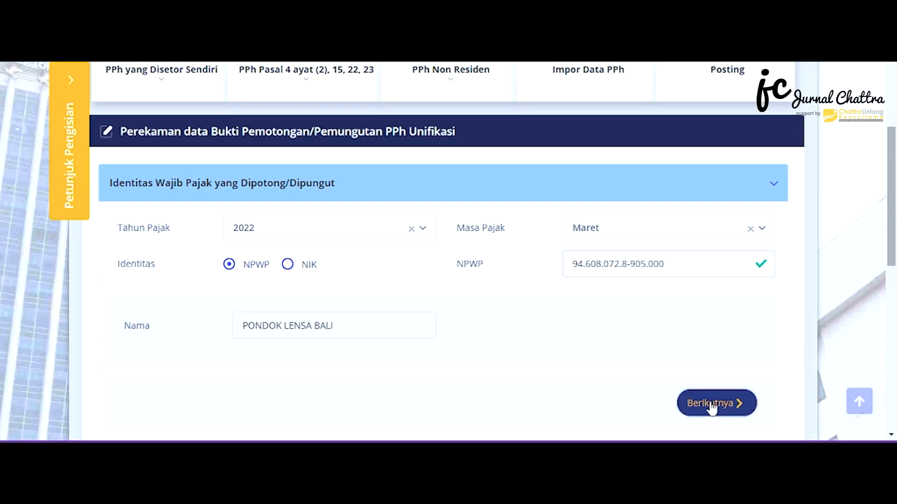
{"action": "left_click", "coordinate": [711, 405]}
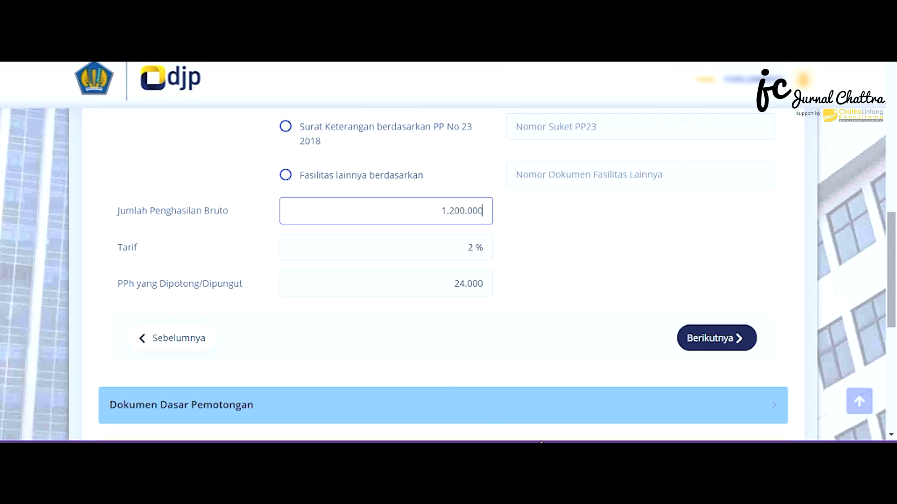
{"action": "left_click", "coordinate": [718, 344]}
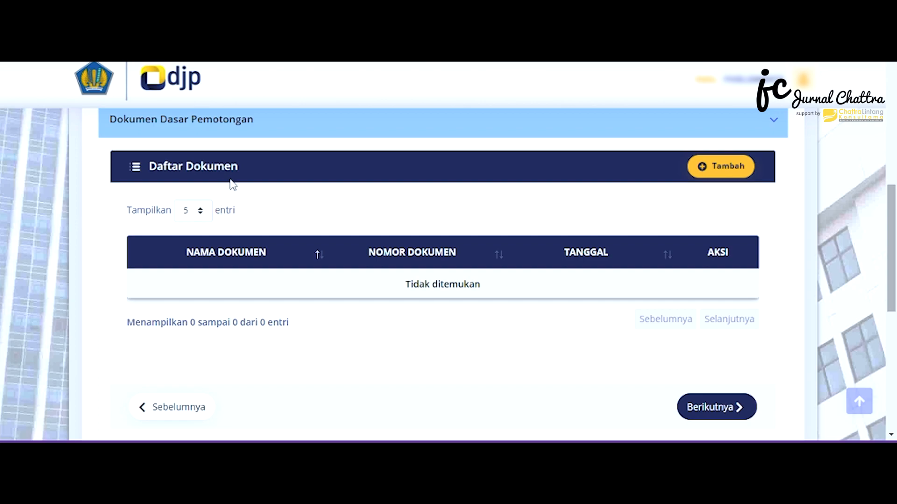
Add an Invoice as the basis document for the withholding, with document number 12354 and date 01/03/2022
{"action": "scroll", "coordinate": [467, 210], "scroll_direction": "up", "scroll_amount": 1}
{"action": "left_click", "coordinate": [712, 235]}
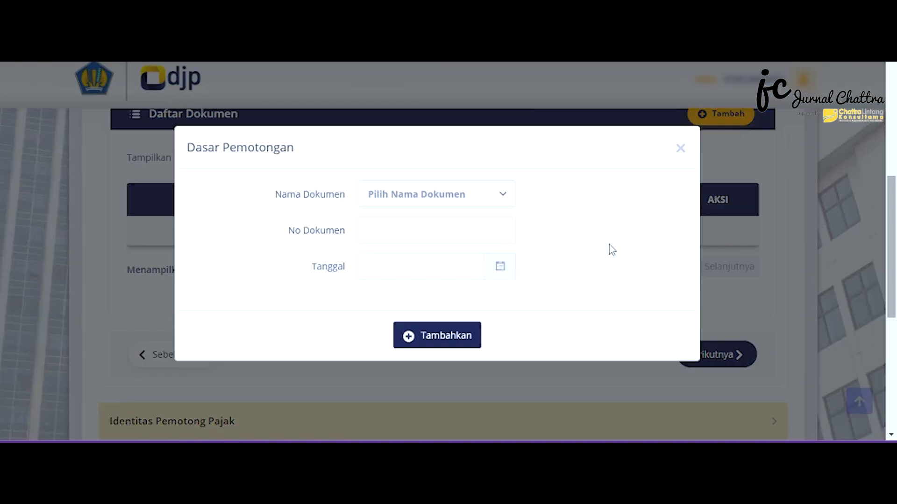
{"action": "left_click", "coordinate": [495, 200]}
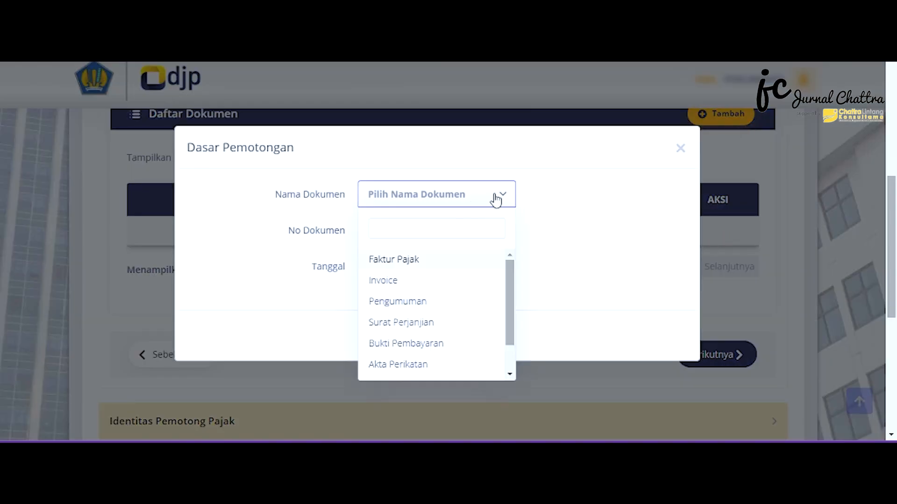
{"action": "left_click", "coordinate": [387, 280]}
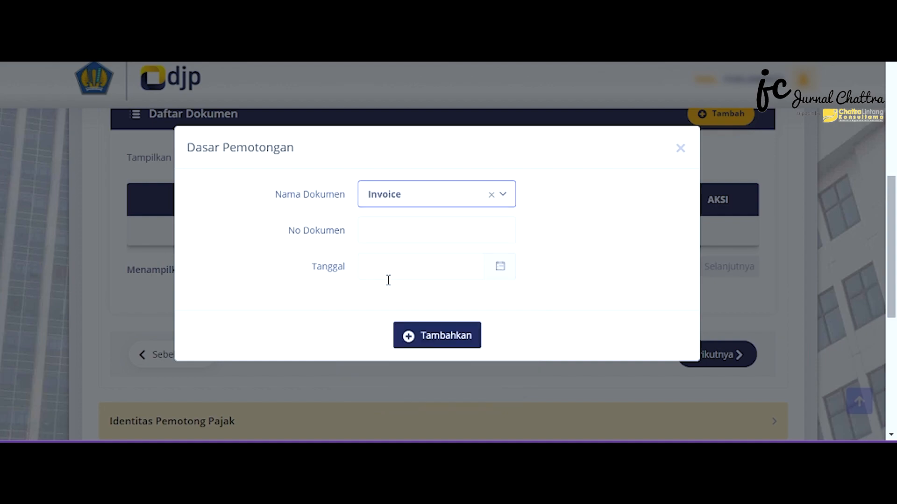
{"action": "left_click", "coordinate": [468, 266]}
{"action": "left_click", "coordinate": [467, 222]}
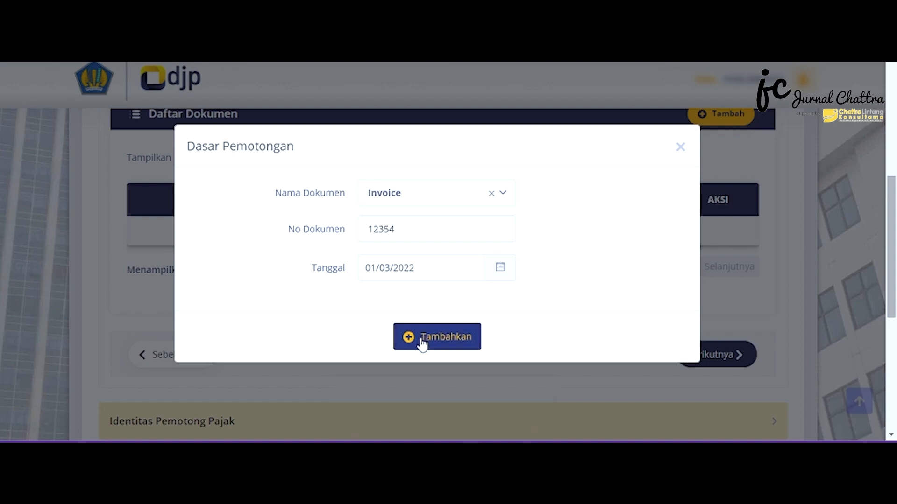
{"action": "left_click", "coordinate": [421, 340]}
{"action": "scroll", "coordinate": [464, 310], "scroll_direction": "down", "scroll_amount": 3}
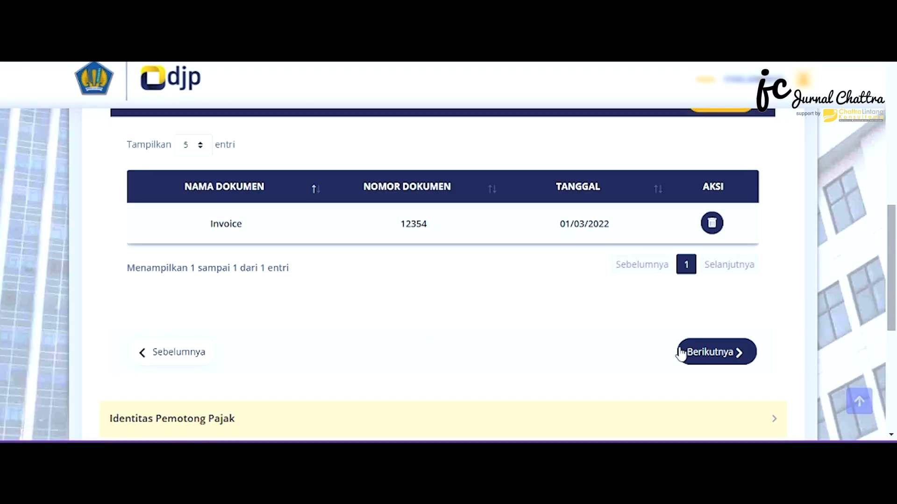
Set the withholding slip's signatory as Pengurus, select the registered signatory, and save the slip
{"action": "left_click", "coordinate": [701, 359]}
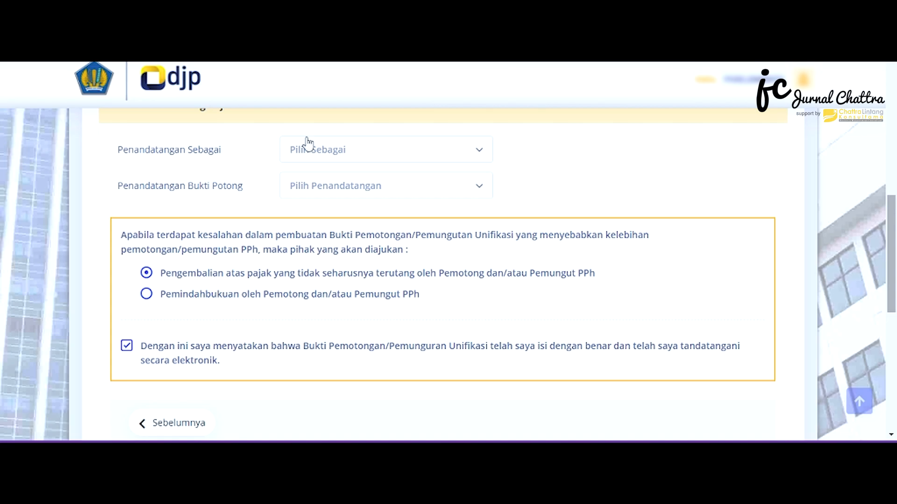
{"action": "left_click", "coordinate": [375, 153]}
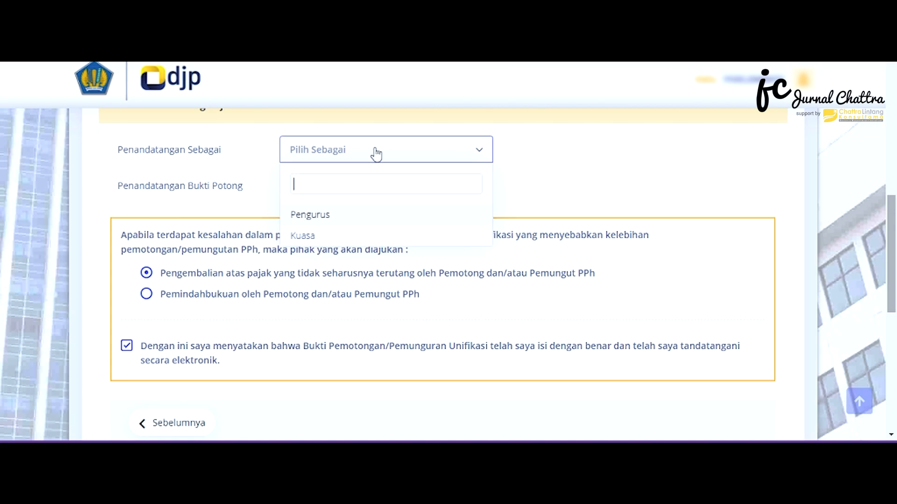
{"action": "left_click", "coordinate": [313, 223]}
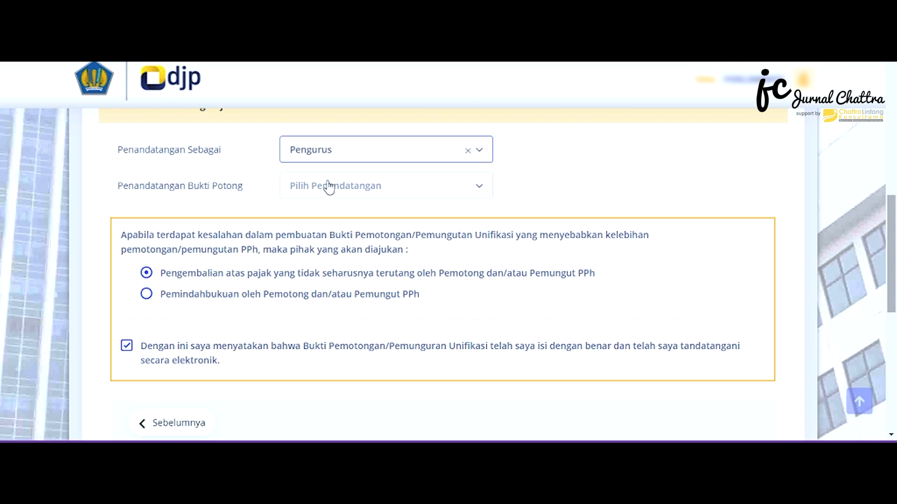
{"action": "left_click", "coordinate": [329, 186]}
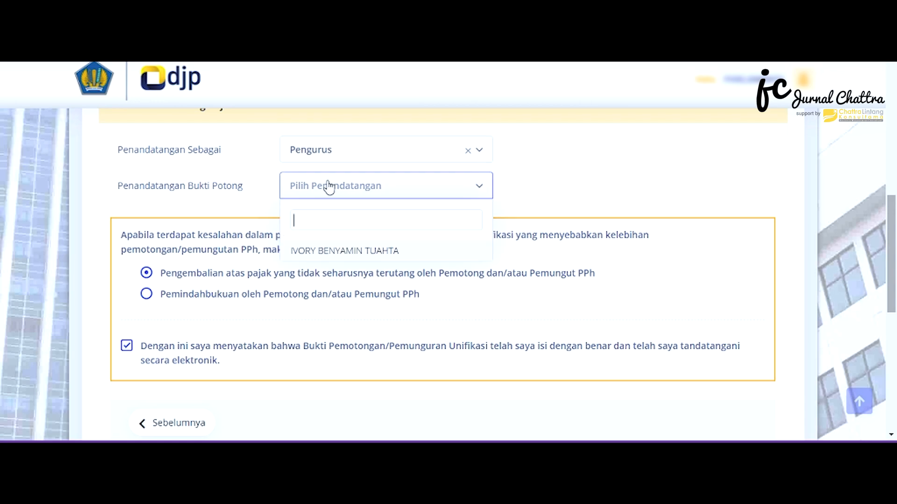
{"action": "left_click", "coordinate": [336, 252]}
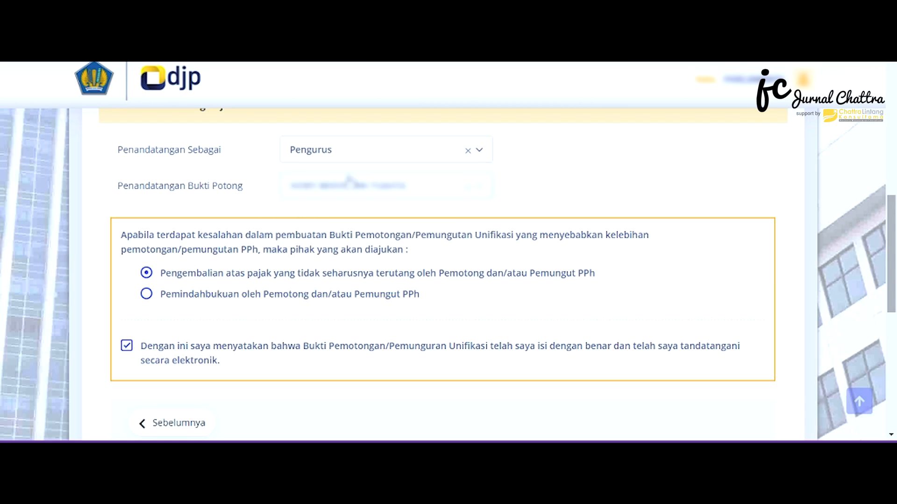
{"action": "scroll", "coordinate": [198, 217], "scroll_direction": "up", "scroll_amount": 2}
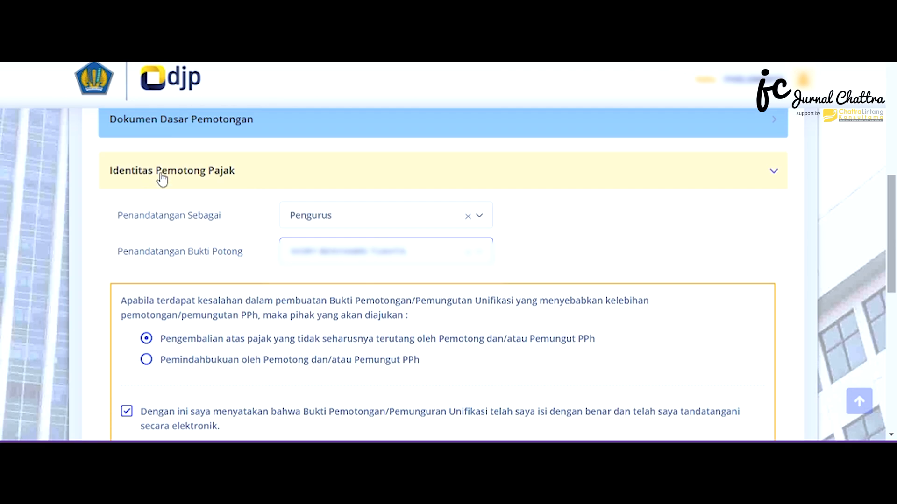
{"action": "scroll", "coordinate": [259, 321], "scroll_direction": "down", "scroll_amount": 3}
{"action": "scroll", "coordinate": [260, 322], "scroll_direction": "down", "scroll_amount": 2}
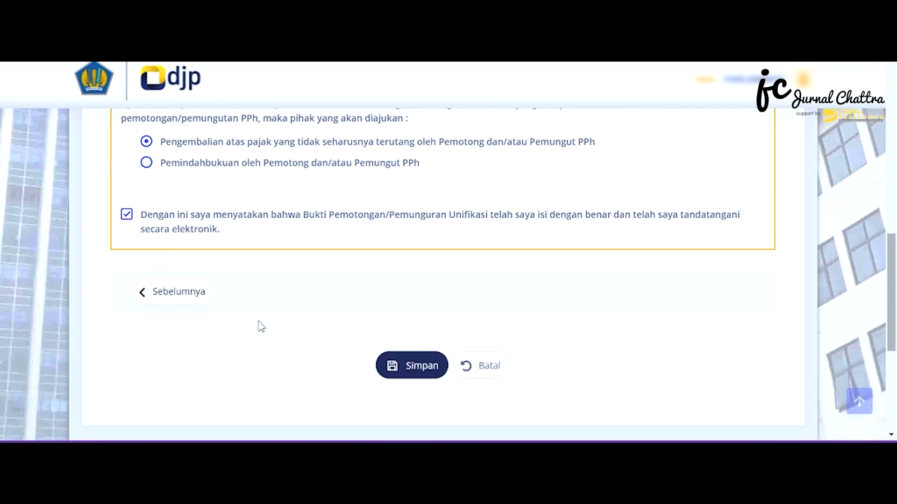
{"action": "left_click", "coordinate": [404, 361]}
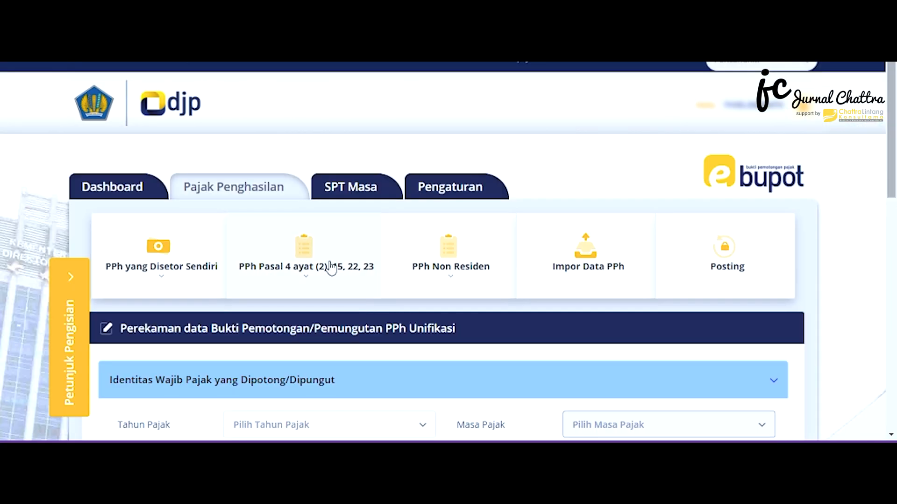
Open the list of BP Ps 4(2), 15, 22, 23 slips and review the entries for period 03-2022
{"action": "left_click", "coordinate": [262, 266]}
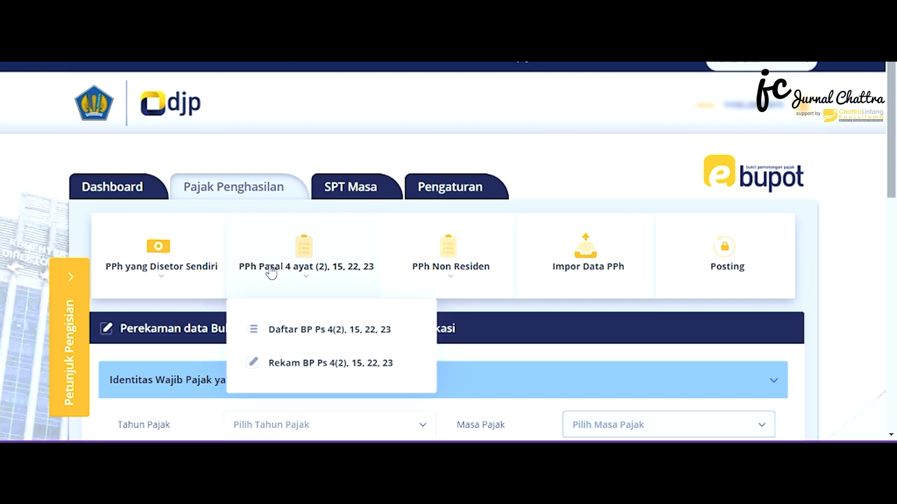
{"action": "left_click", "coordinate": [269, 332]}
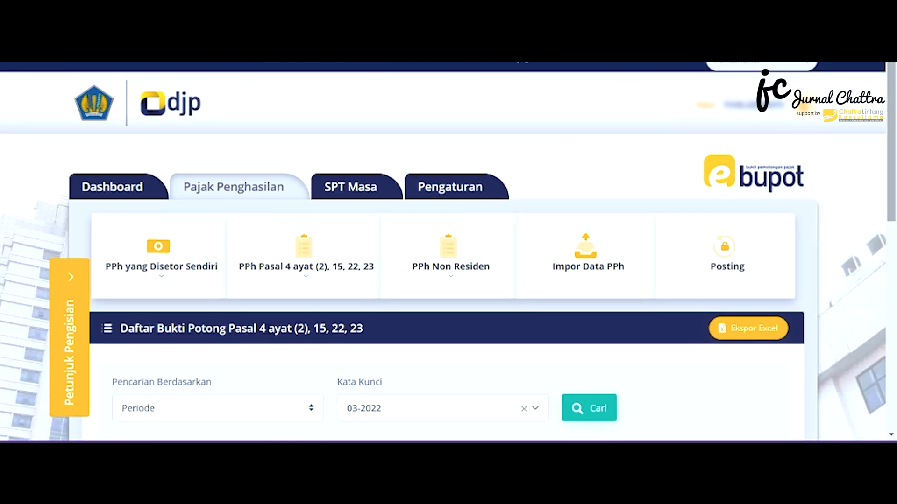
{"action": "scroll", "coordinate": [326, 308], "scroll_direction": "down", "scroll_amount": 8}
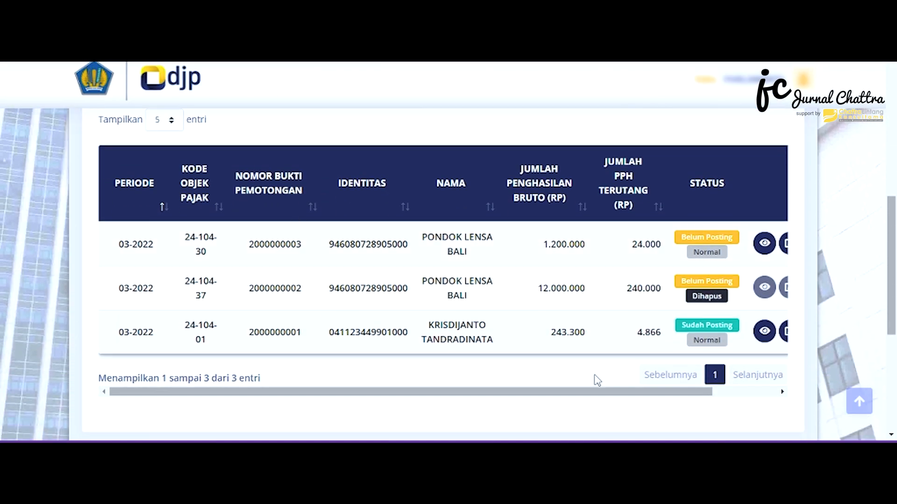
{"action": "scroll", "coordinate": [654, 346], "scroll_direction": "up", "scroll_amount": 10}
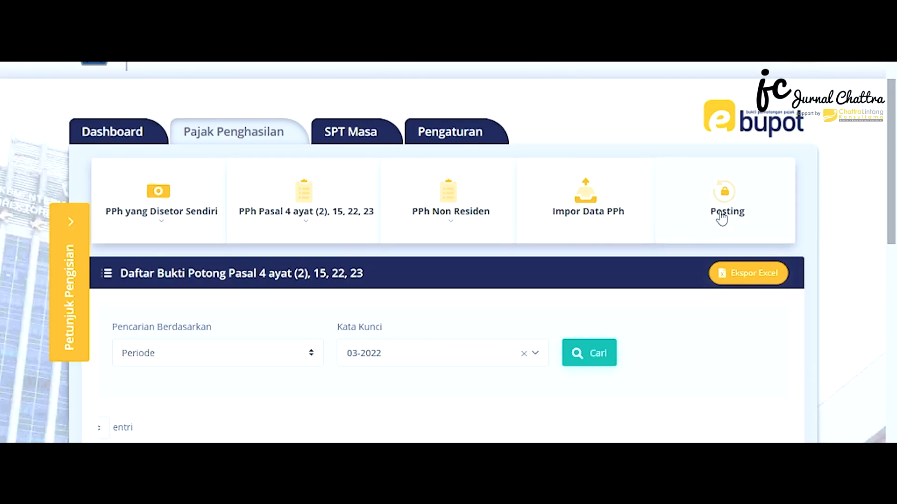
Check the income tax data for posting with tax year 2022 and tax period Maret
{"action": "left_click", "coordinate": [724, 216]}
{"action": "left_click", "coordinate": [555, 381]}
{"action": "left_click", "coordinate": [452, 436]}
{"action": "scroll", "coordinate": [449, 402], "scroll_direction": "down", "scroll_amount": 1}
{"action": "left_click", "coordinate": [606, 352]}
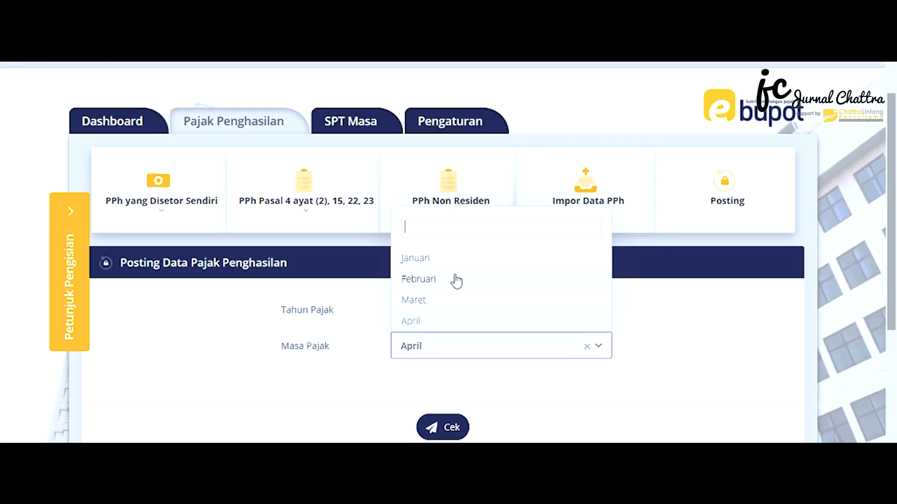
{"action": "left_click", "coordinate": [412, 300]}
{"action": "left_click", "coordinate": [455, 426]}
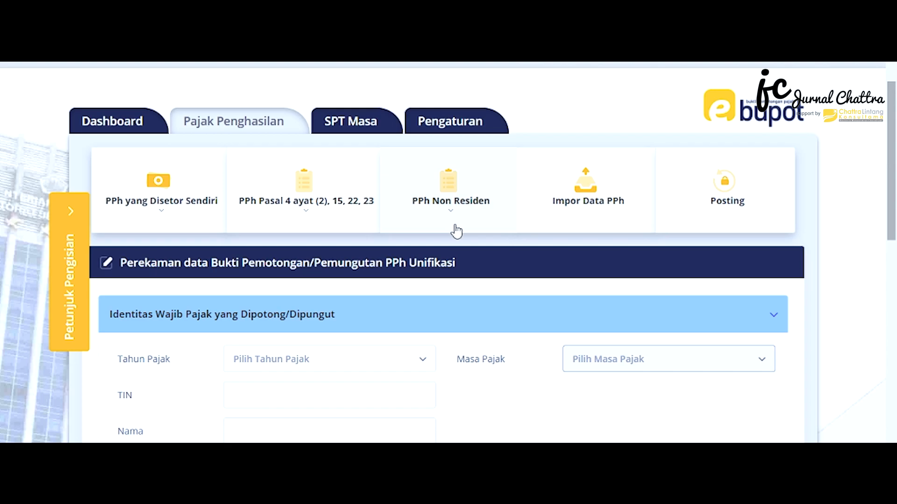
Open the list of PPh Non Residen withholding slips
{"action": "scroll", "coordinate": [456, 231], "scroll_direction": "up", "scroll_amount": 1}
{"action": "left_click", "coordinate": [458, 284]}
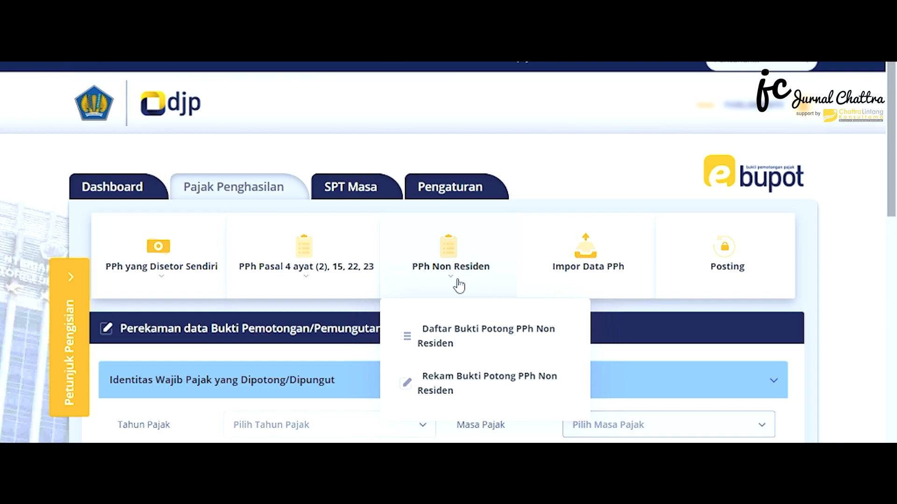
{"action": "left_click", "coordinate": [463, 344]}
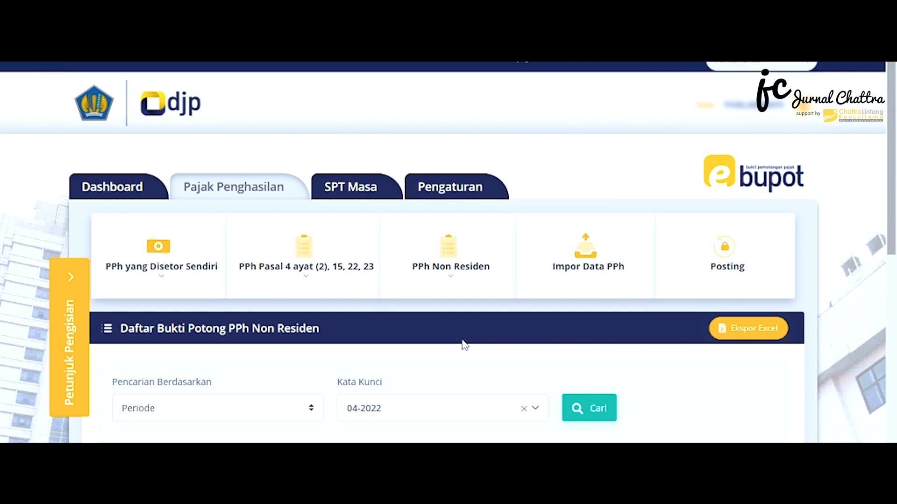
Open the PPh data import form and set the tax year to 2022 and the tax period to Maret
{"action": "left_click", "coordinate": [575, 284]}
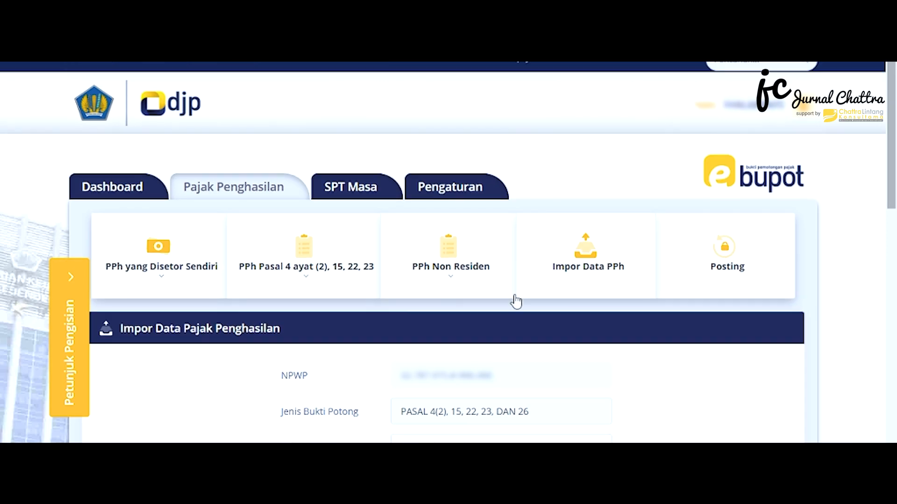
{"action": "scroll", "coordinate": [516, 301], "scroll_direction": "down", "scroll_amount": 5}
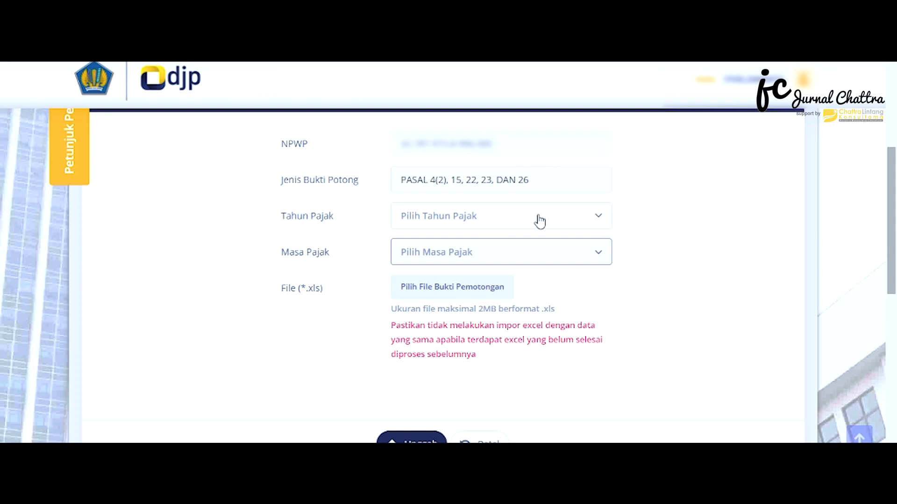
{"action": "left_click", "coordinate": [602, 219]}
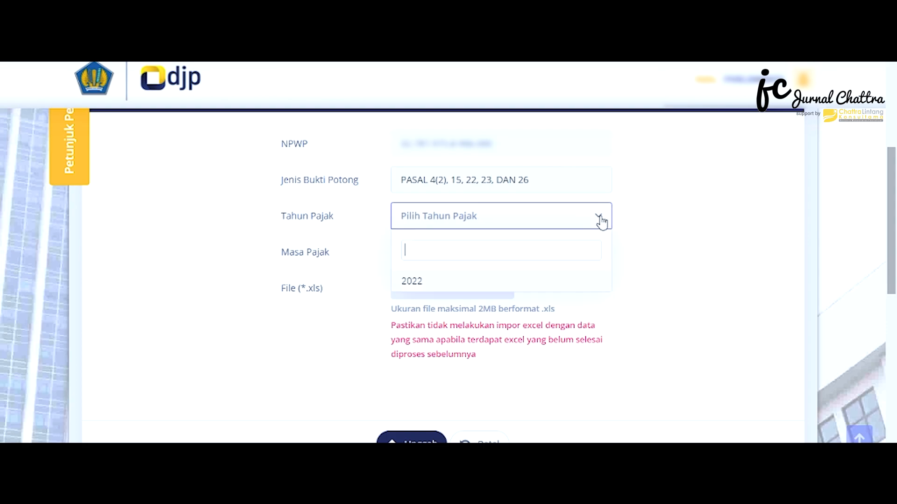
{"action": "left_click", "coordinate": [423, 281]}
{"action": "left_click", "coordinate": [597, 254]}
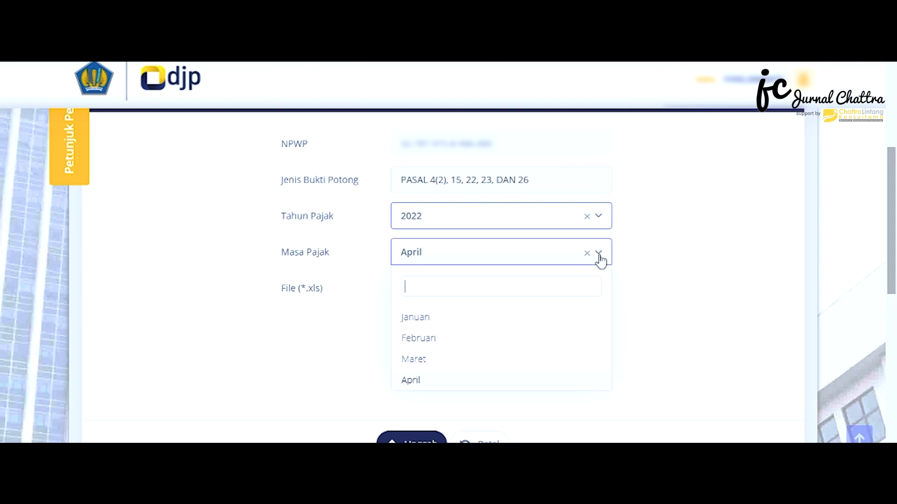
{"action": "left_click", "coordinate": [419, 357]}
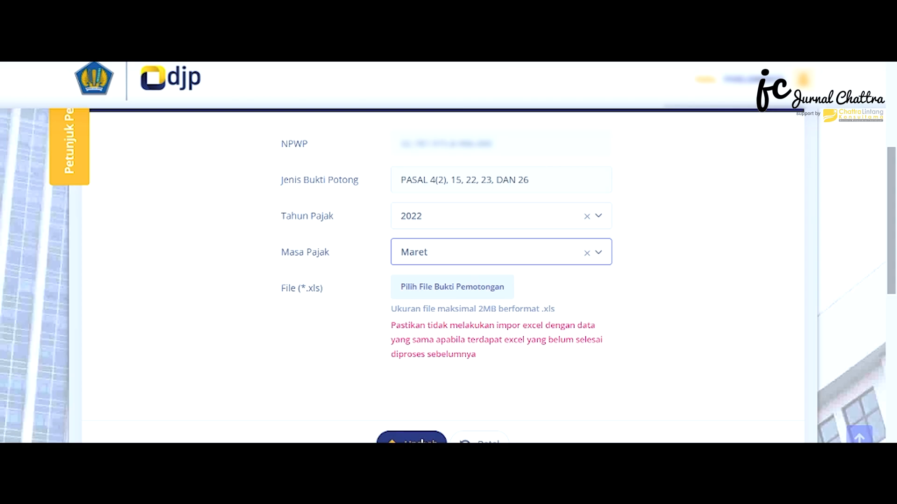
{"action": "scroll", "coordinate": [647, 324], "scroll_direction": "up", "scroll_amount": 3}
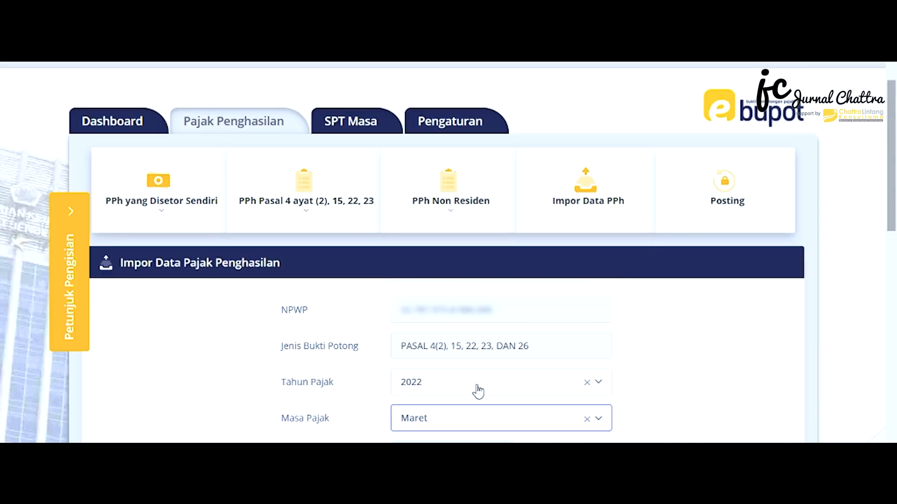
Open income tax data posting, choose tax year 2022 and period Maret, and run the posting check
{"action": "left_click", "coordinate": [710, 189]}
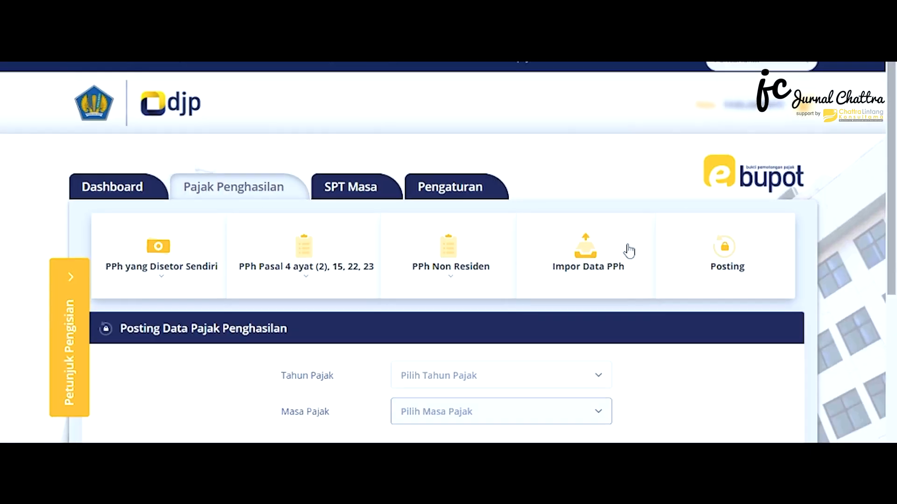
{"action": "scroll", "coordinate": [498, 374], "scroll_direction": "down", "scroll_amount": 1}
{"action": "left_click", "coordinate": [487, 320]}
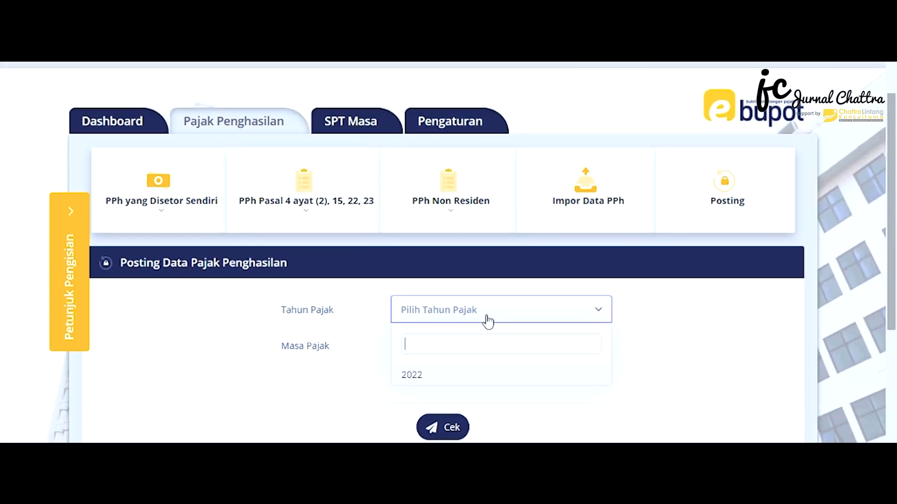
{"action": "left_click", "coordinate": [405, 375]}
{"action": "left_click", "coordinate": [598, 346]}
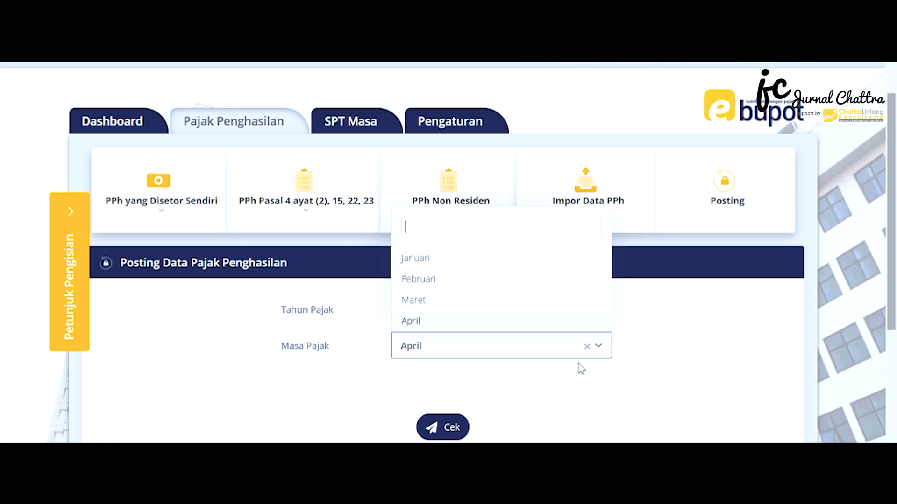
{"action": "left_click", "coordinate": [428, 301]}
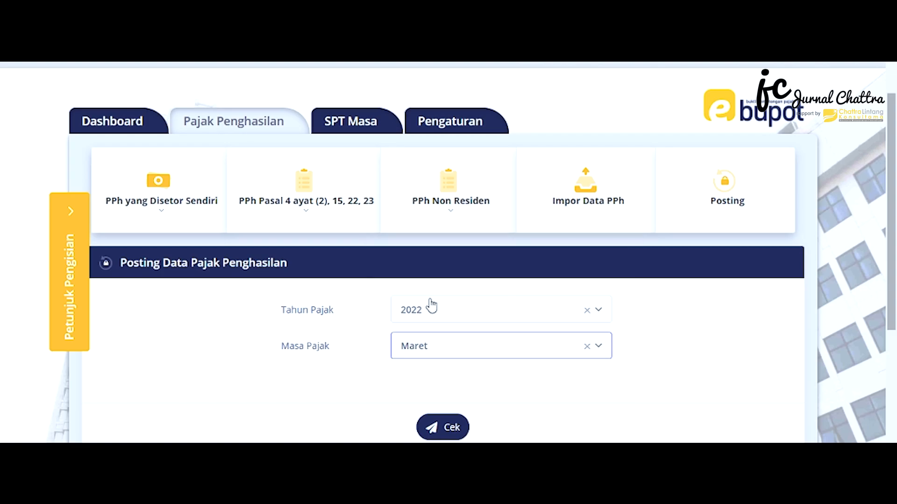
{"action": "left_click", "coordinate": [450, 429]}
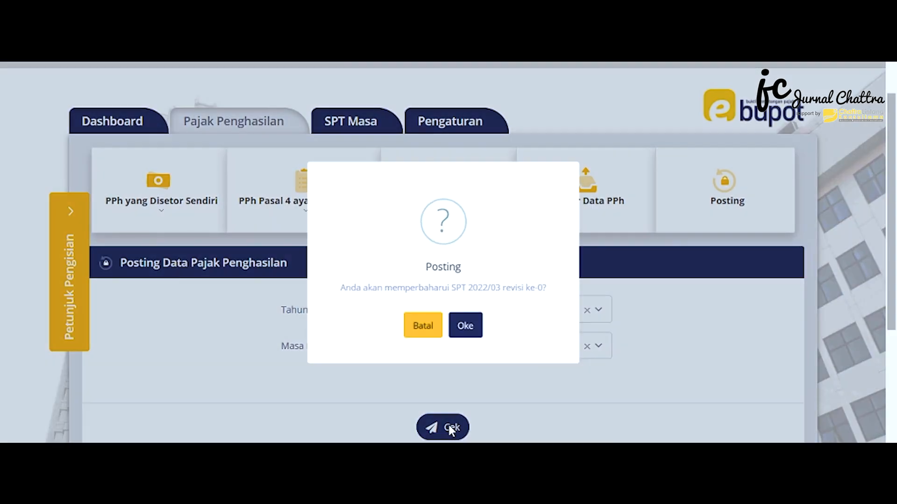